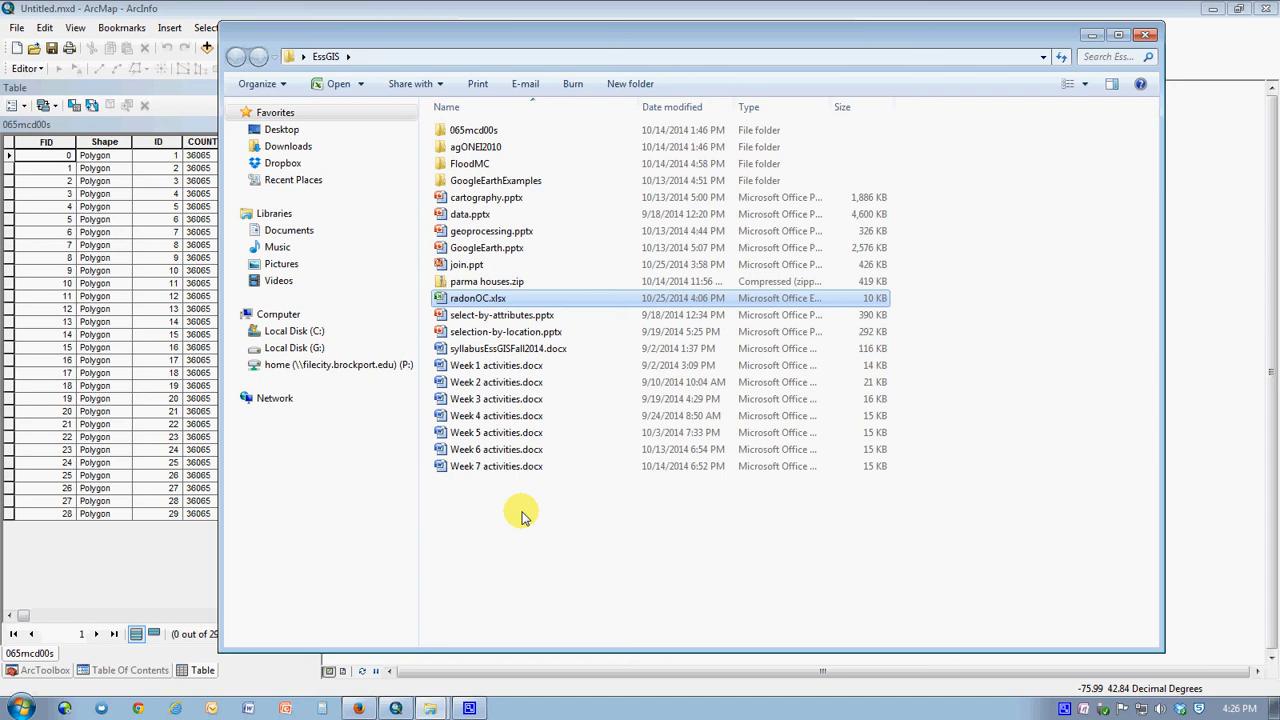
- Review the town radon data in radonOC.xlsx from the EssGIS folder, close the workbook and return to ArcMap
double_click(441, 298)
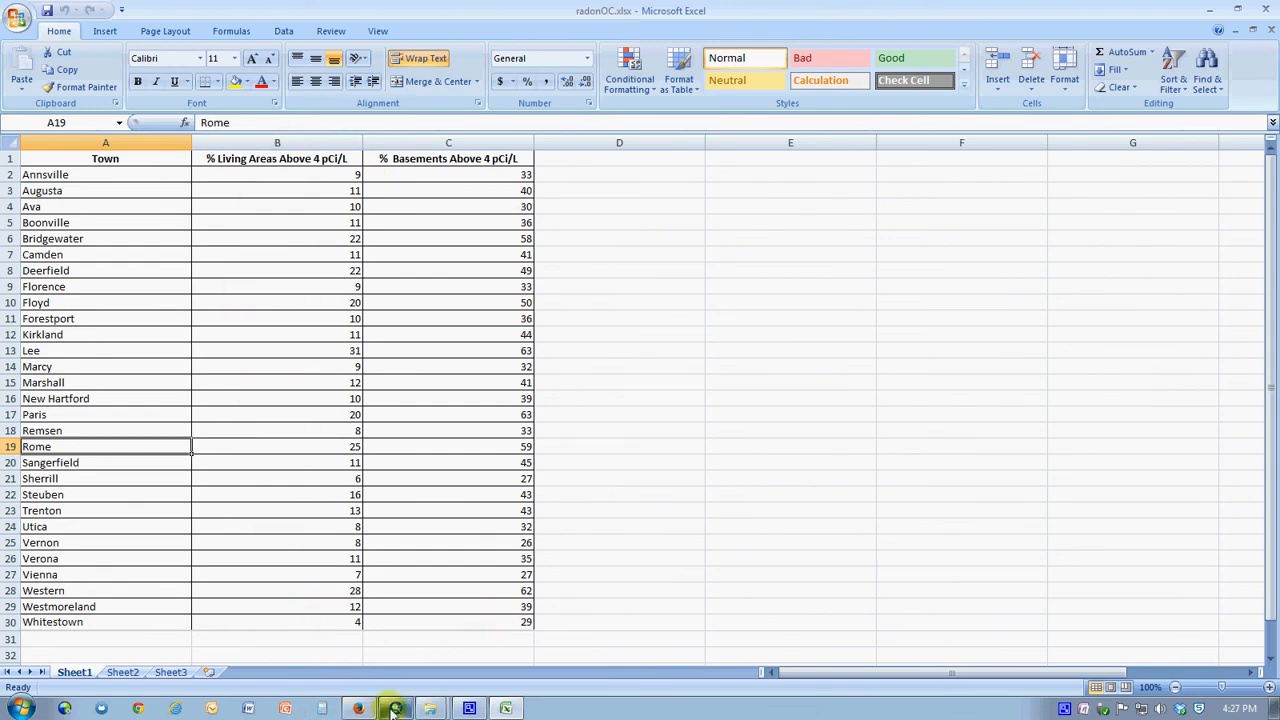
left_click(1266, 9)
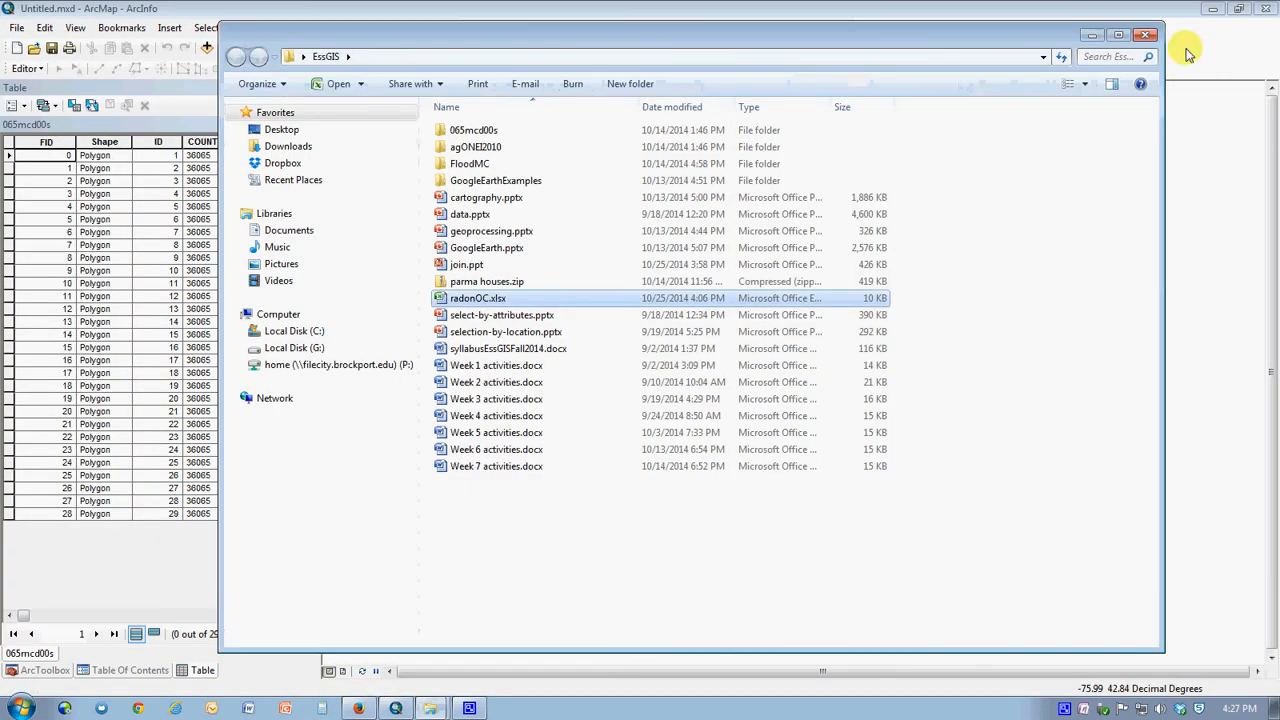
left_click(398, 710)
mouse_move(362, 710)
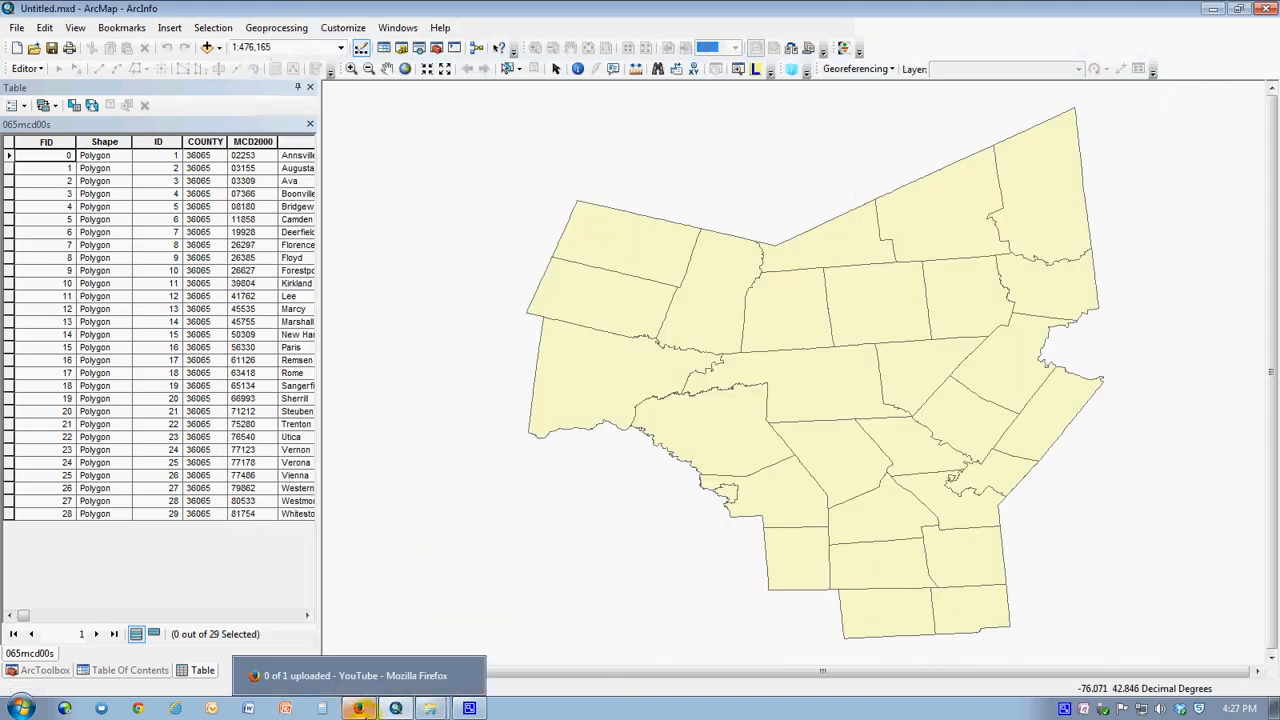
- Examine all the columns of the 065mcd00s attribute table, looking for a town name field that can match the radon spreadsheet
left_click_drag(321, 575, 416, 495)
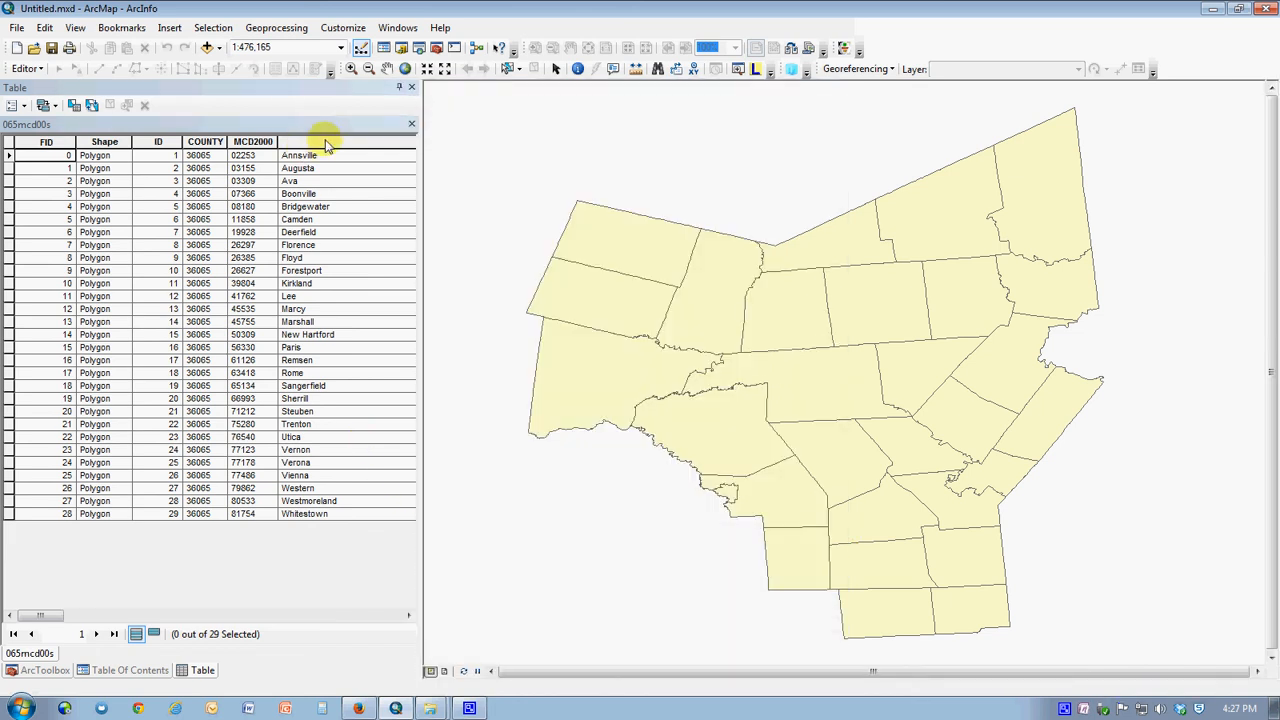
left_click_drag(423, 213, 566, 257)
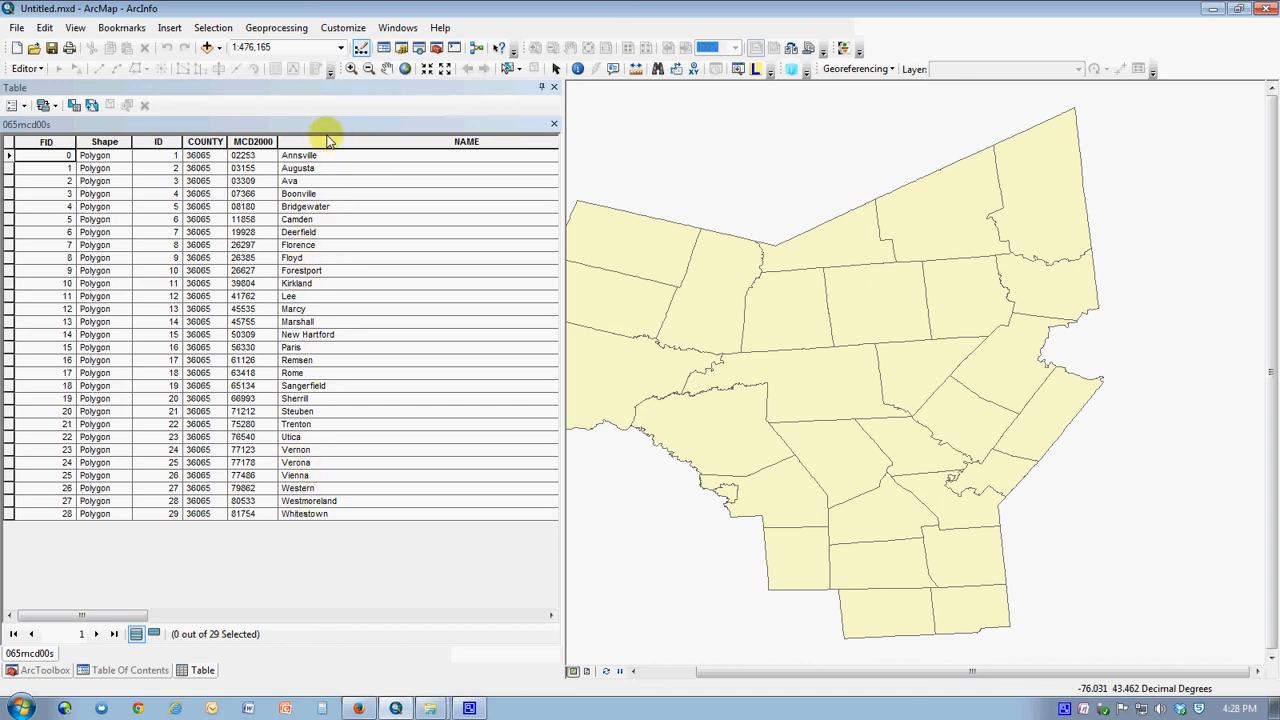
left_click_drag(562, 357, 903, 360)
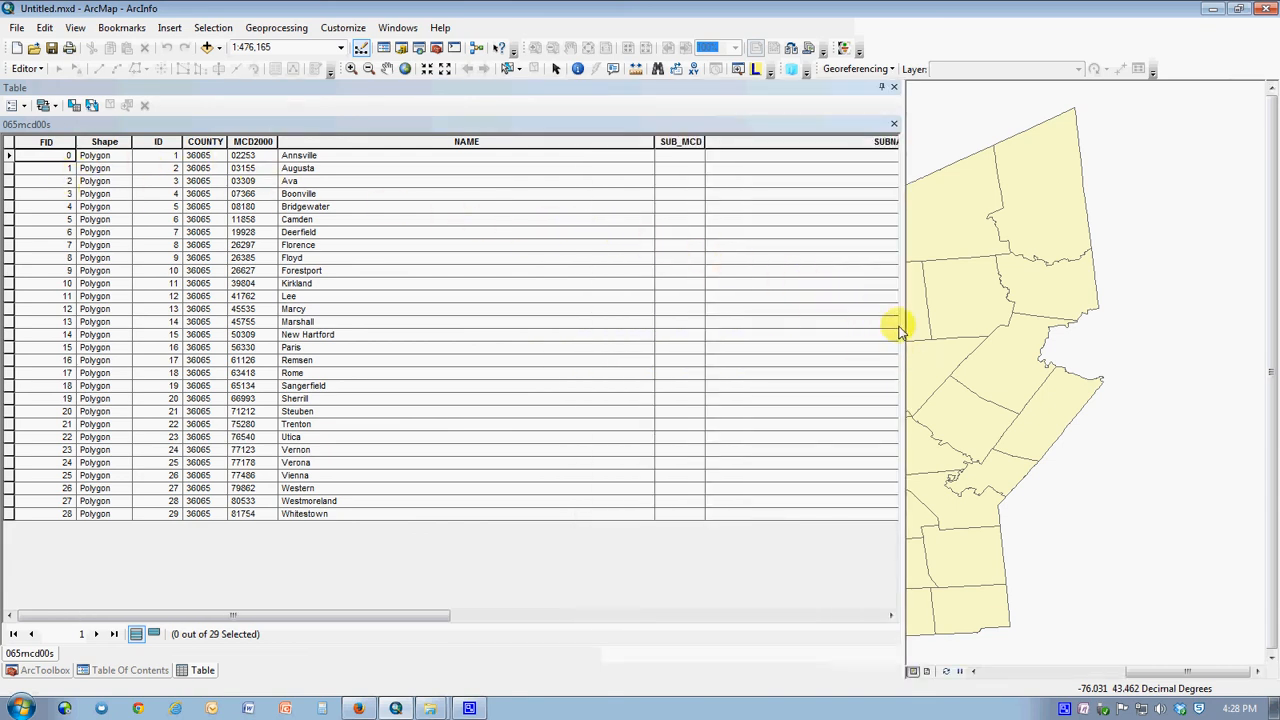
left_click_drag(899, 330, 1186, 309)
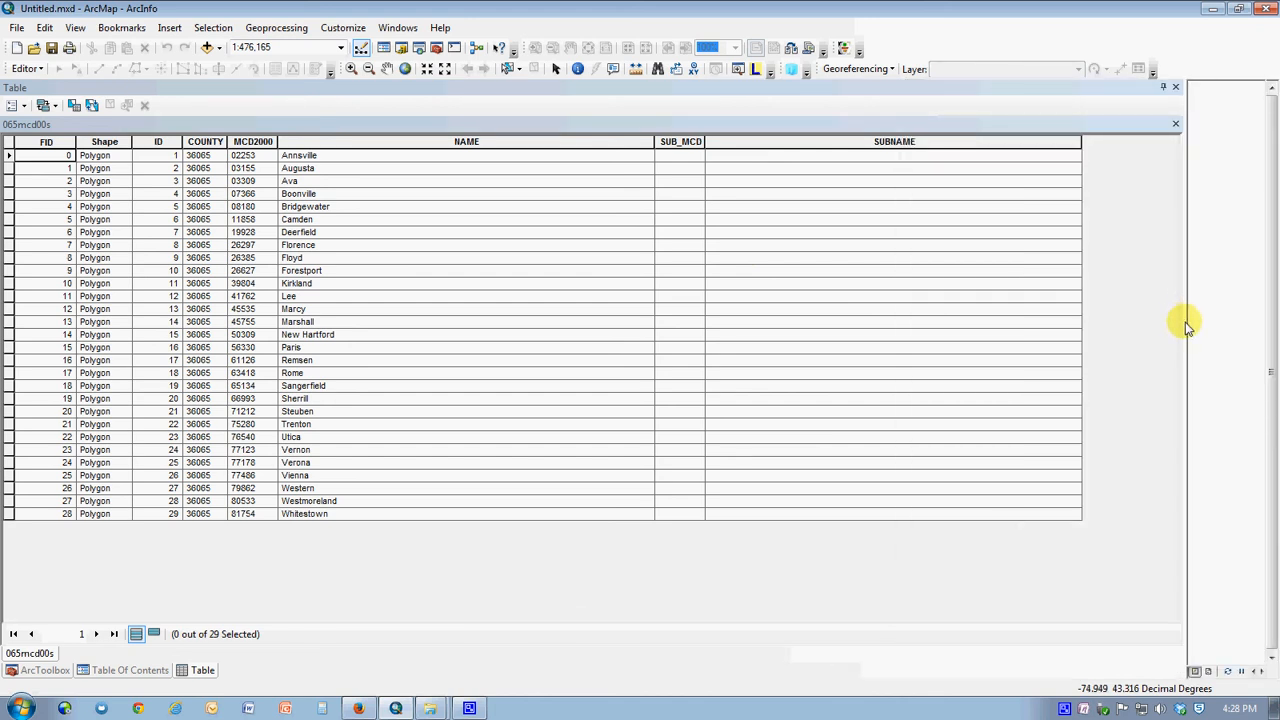
left_click_drag(1187, 320, 379, 364)
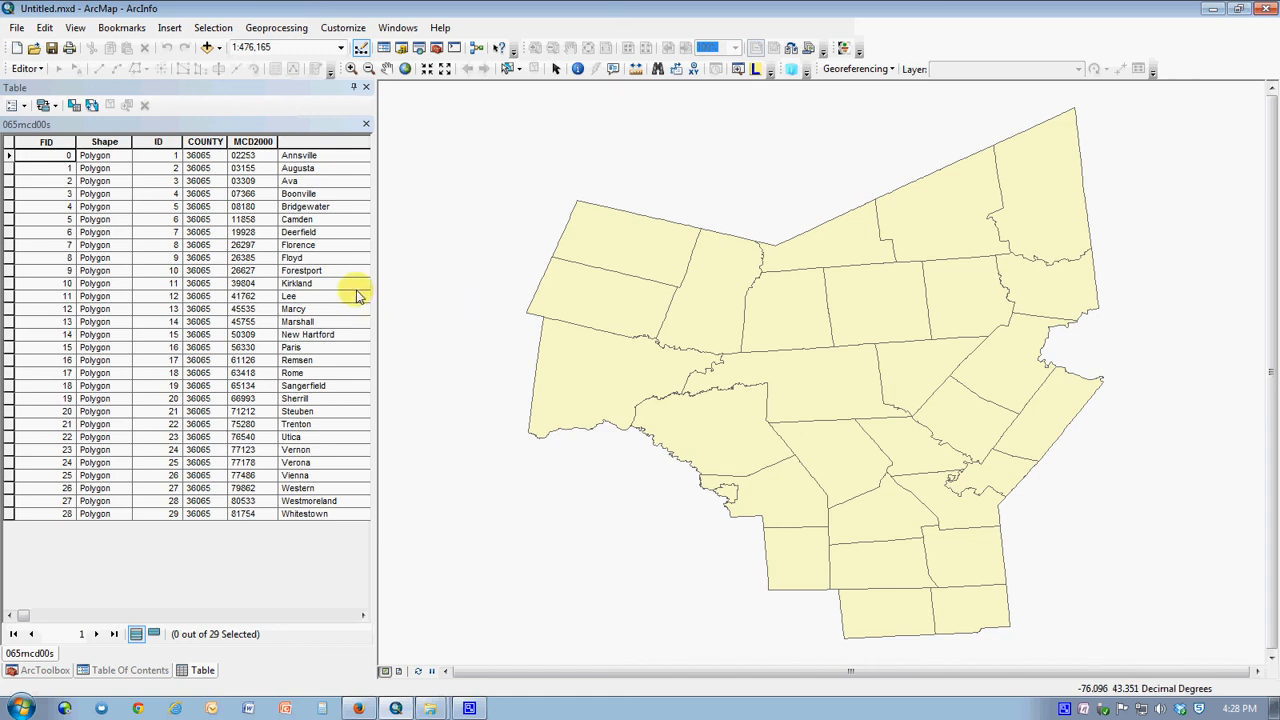
- Set up a join on the 065mcd00s layer that joins attributes from a table, based on the layer's NAME field
left_click(143, 674)
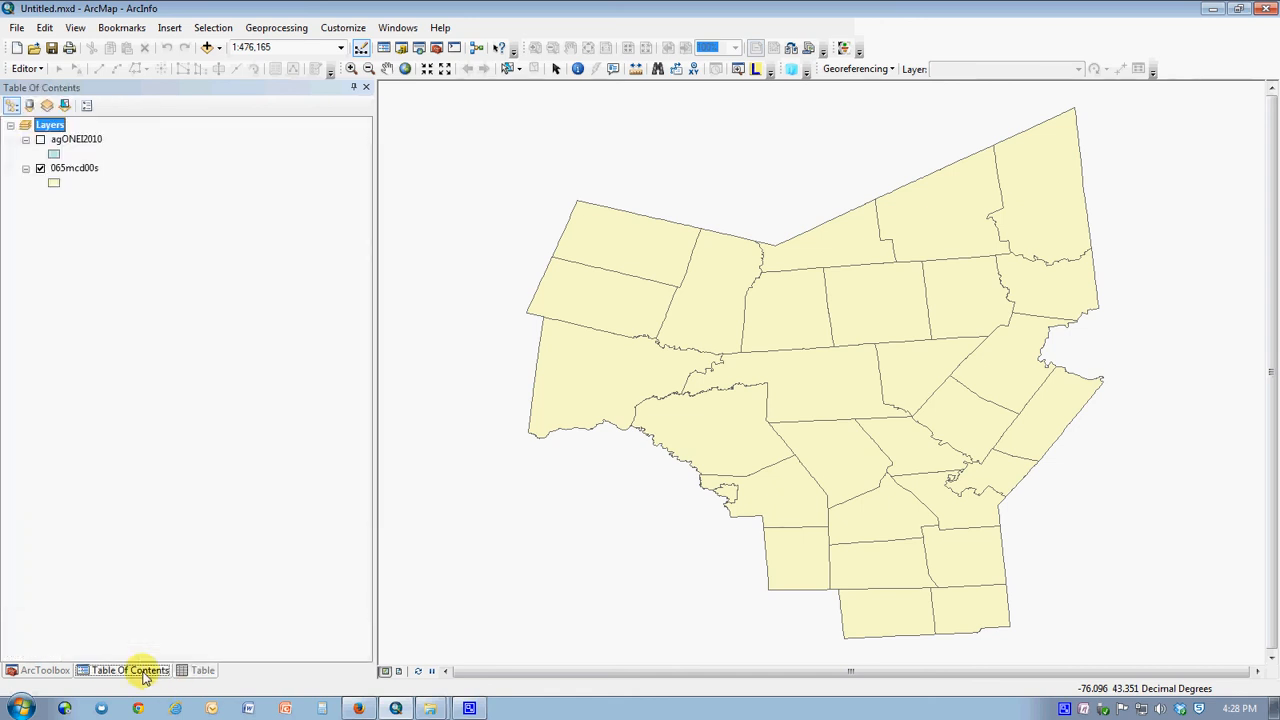
right_click(75, 172)
mouse_move(165, 240)
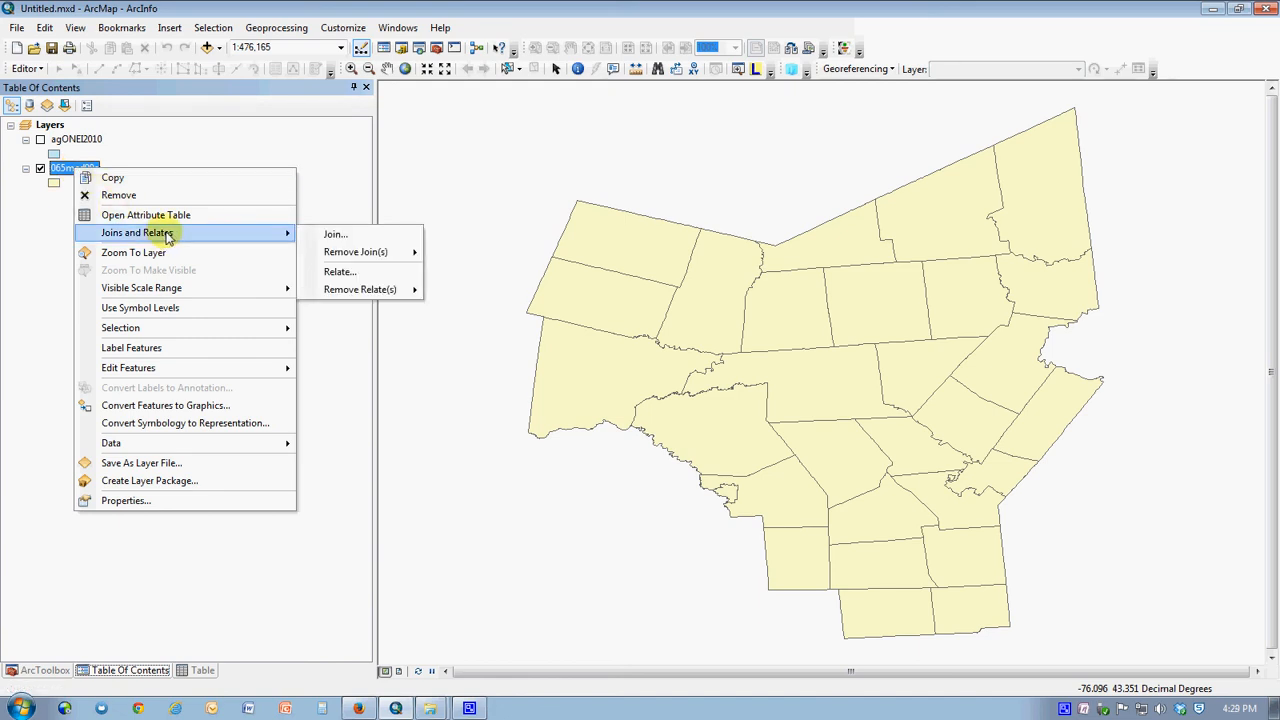
left_click(336, 234)
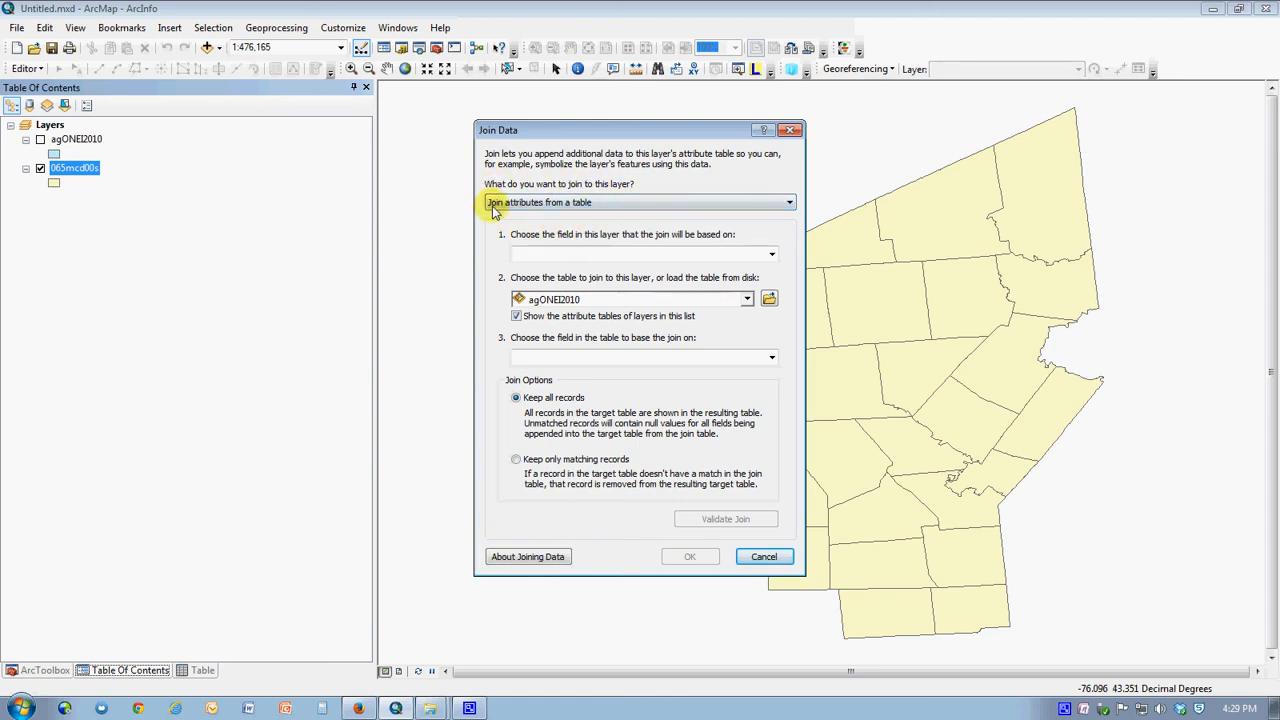
left_click(789, 204)
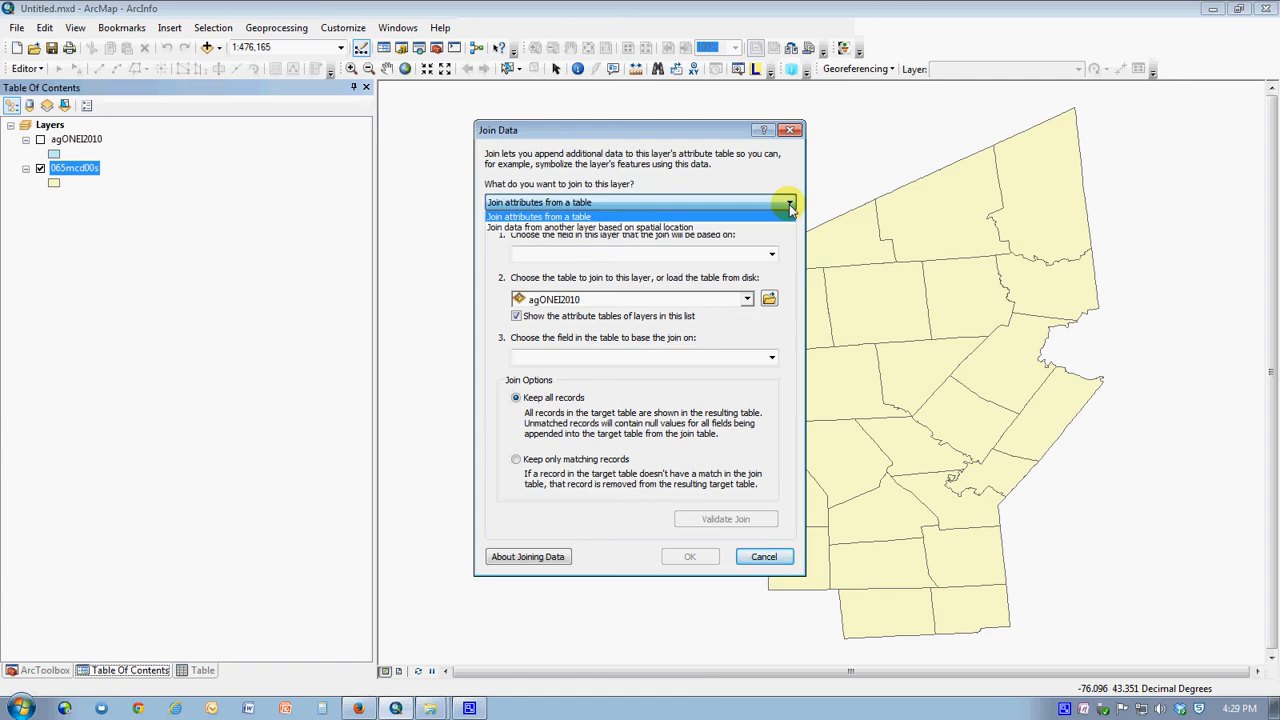
left_click(665, 216)
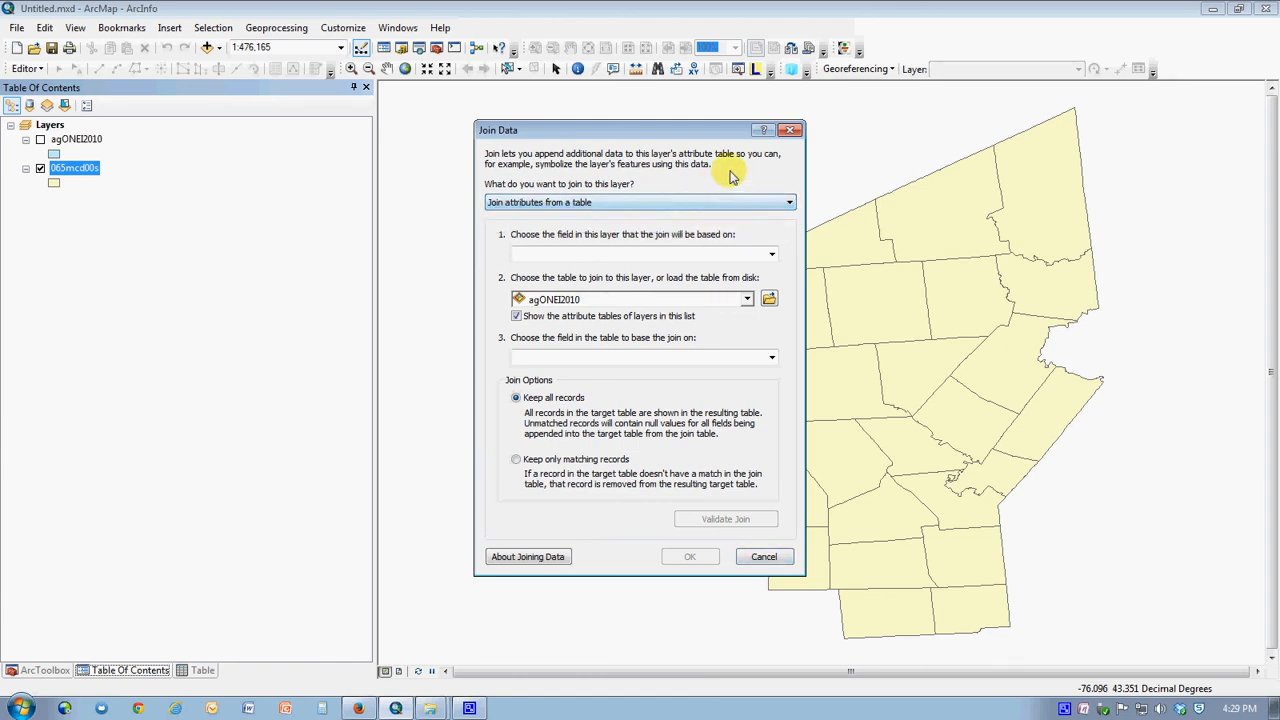
left_click(771, 256)
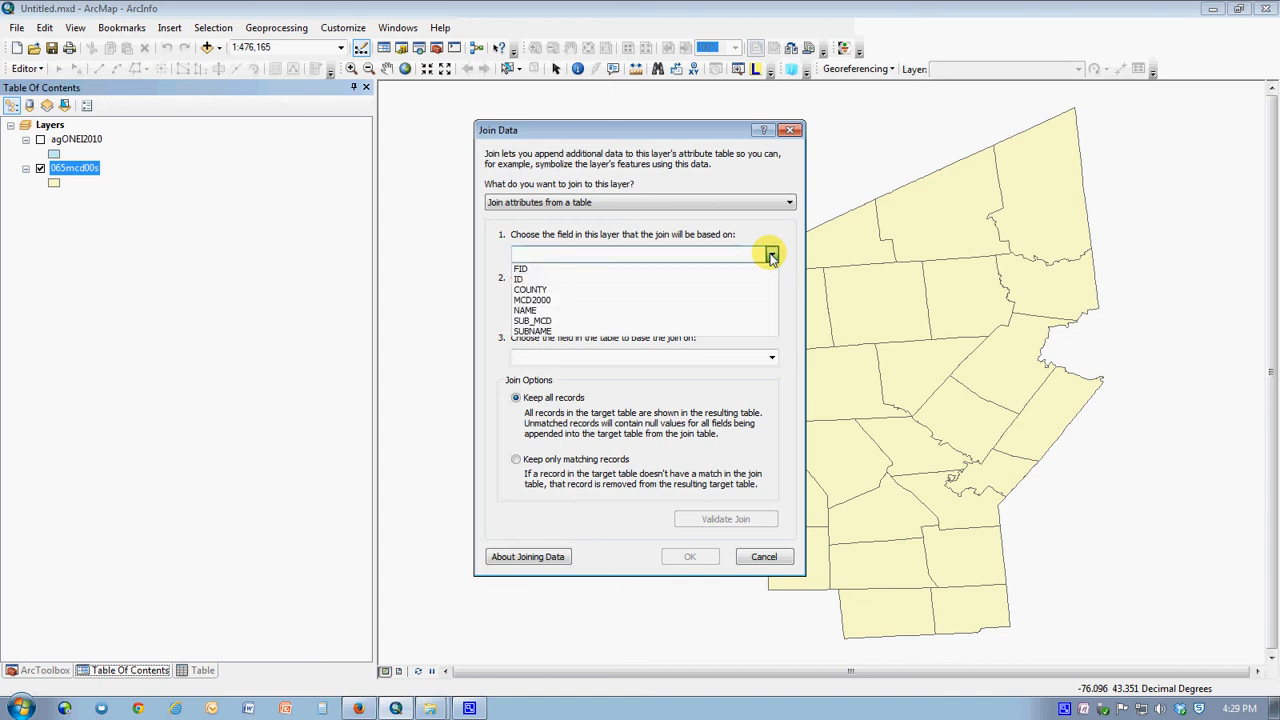
left_click(553, 312)
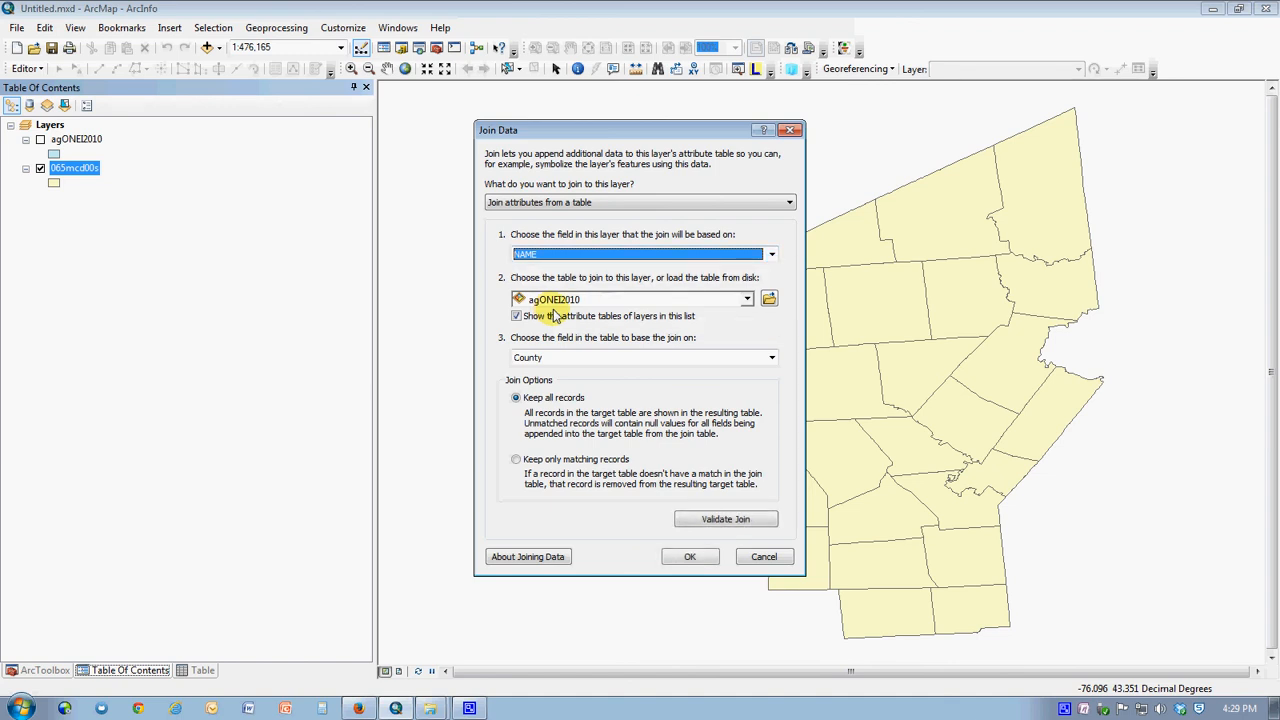
- Choose Sheet1$ of radonOC.xlsx as the table to join to the layer
left_click(769, 300)
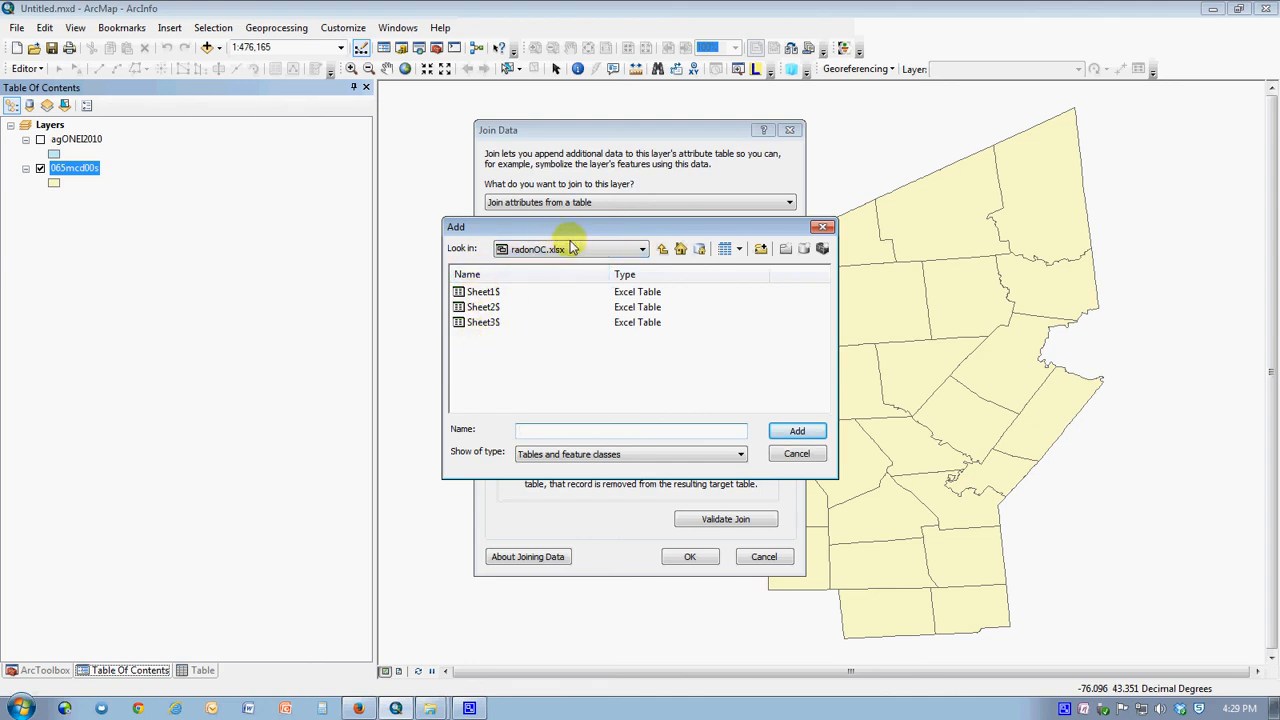
left_click(463, 291)
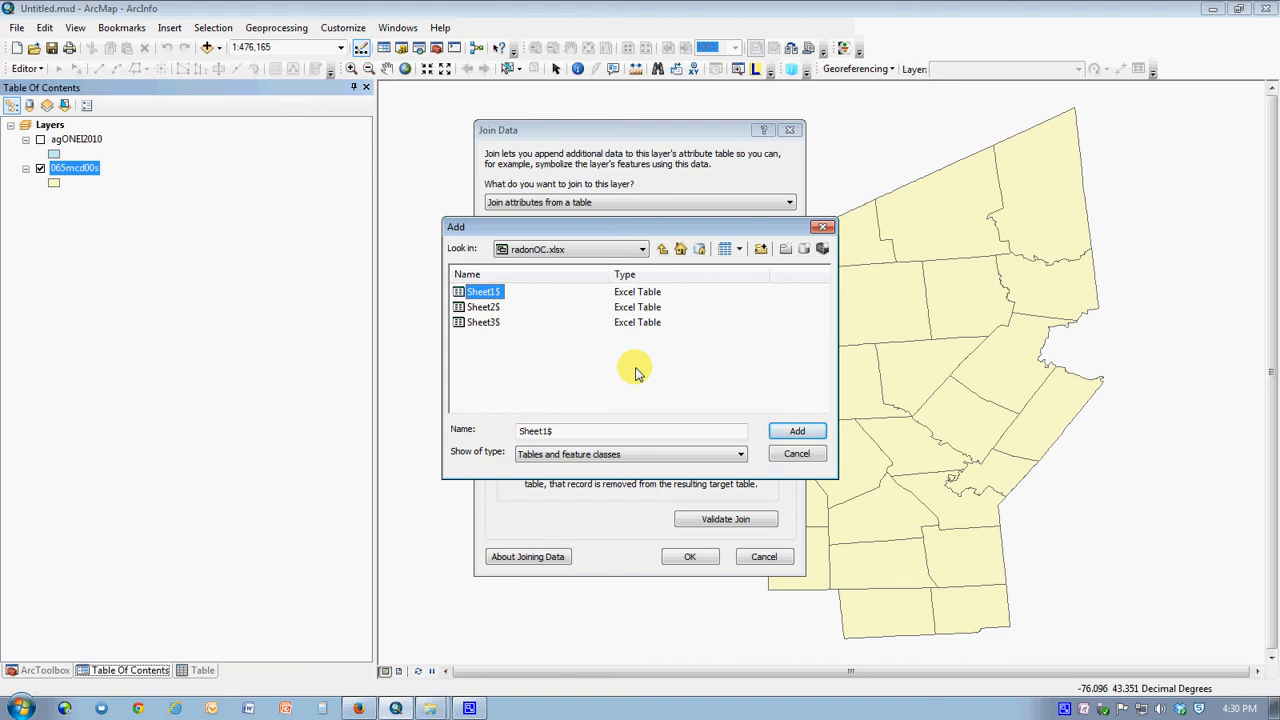
left_click(812, 430)
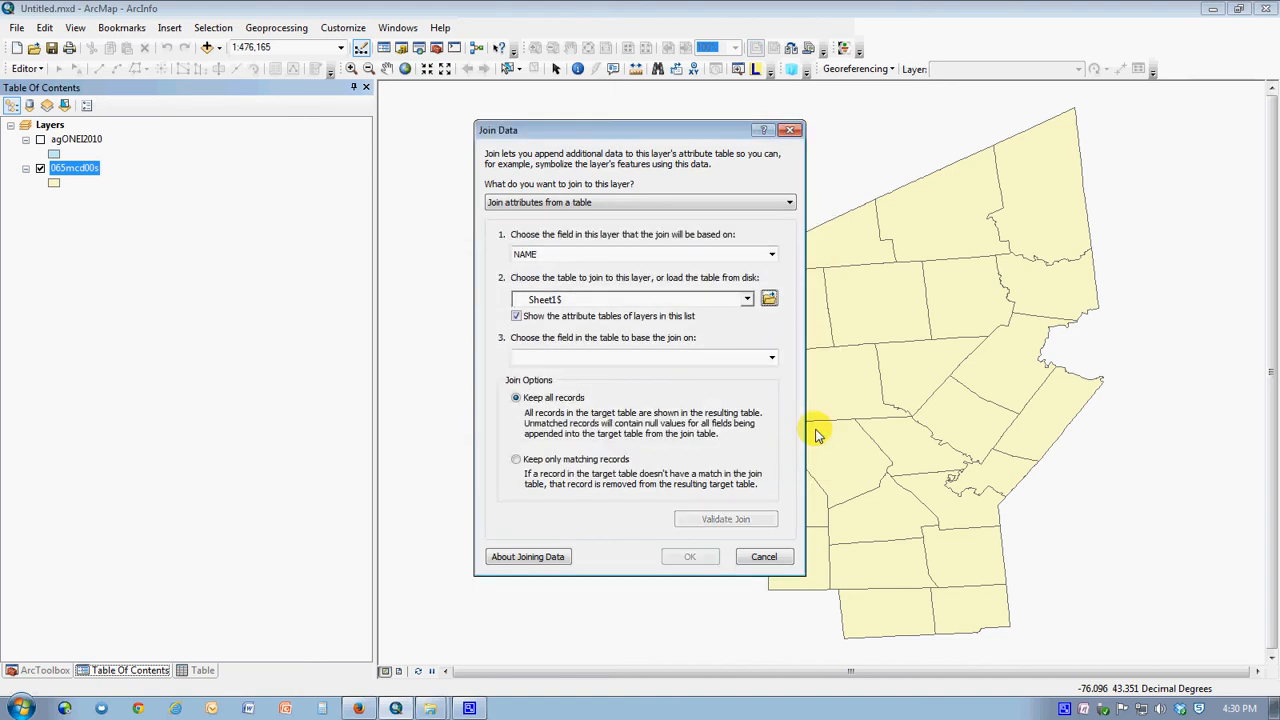
- Base the join on the Town field of the spreadsheet and carry it out, keeping all records
left_click(773, 358)
left_click(773, 358)
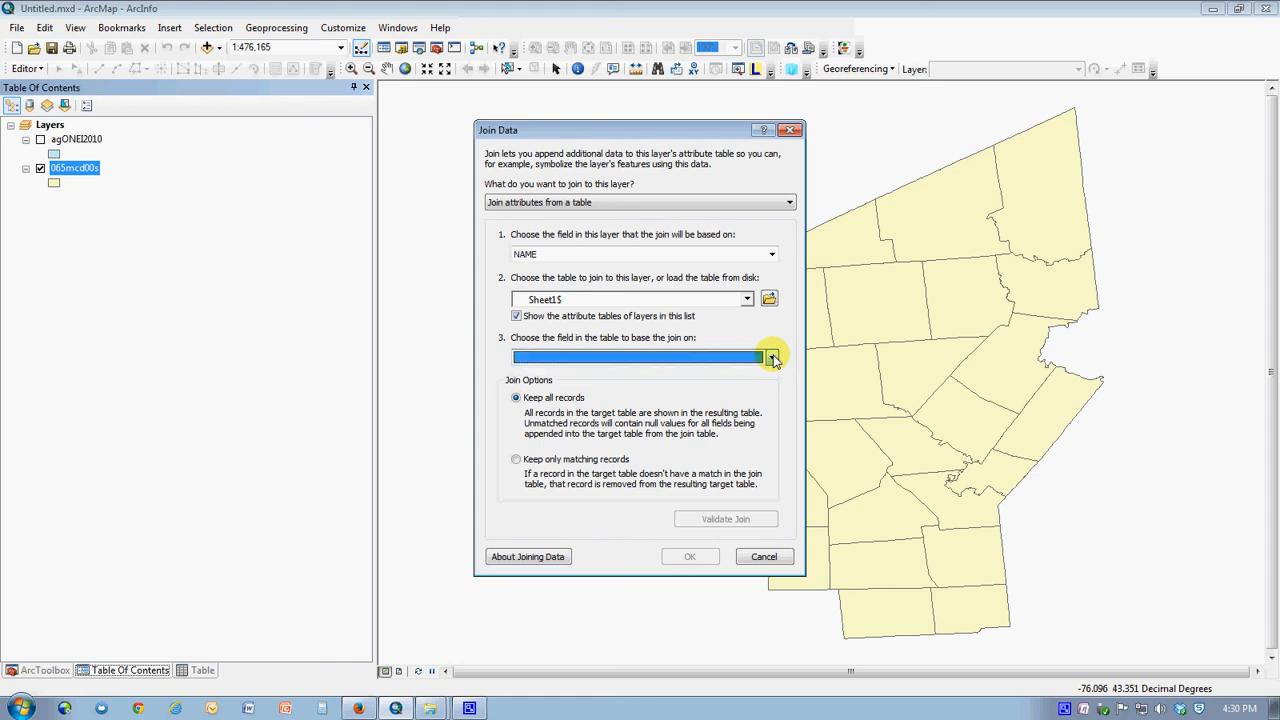
left_click(773, 358)
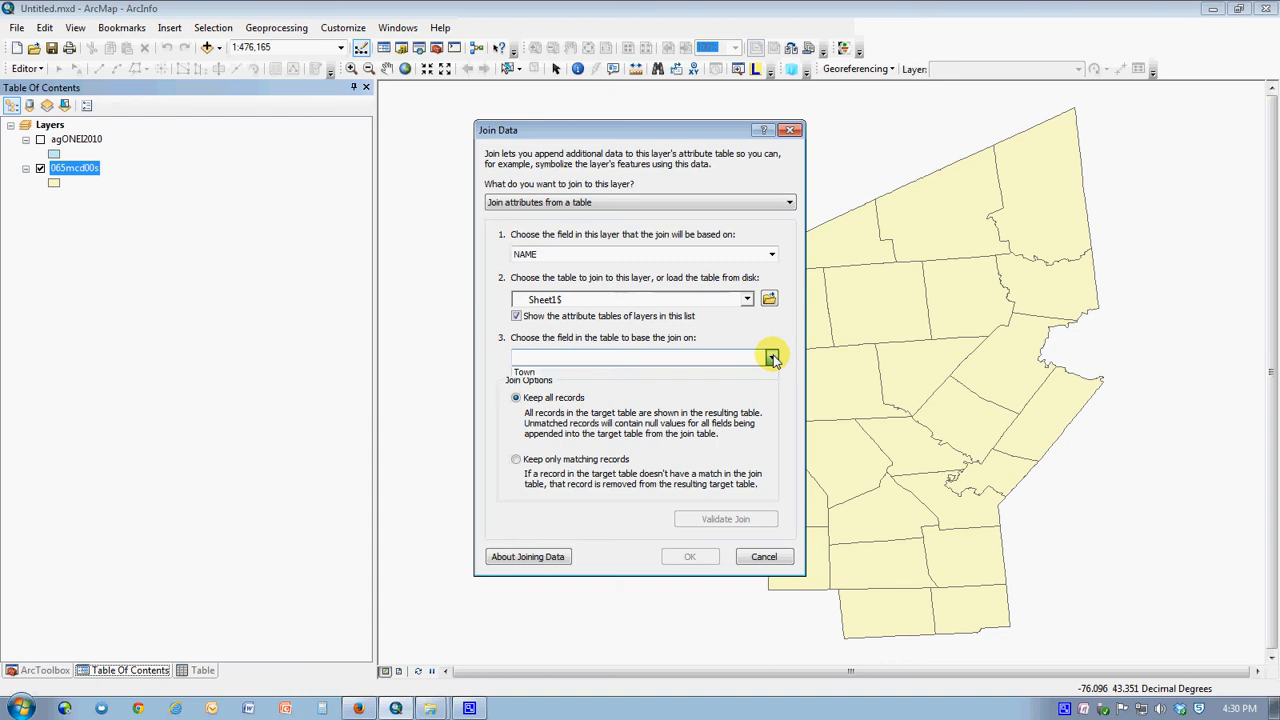
left_click(531, 373)
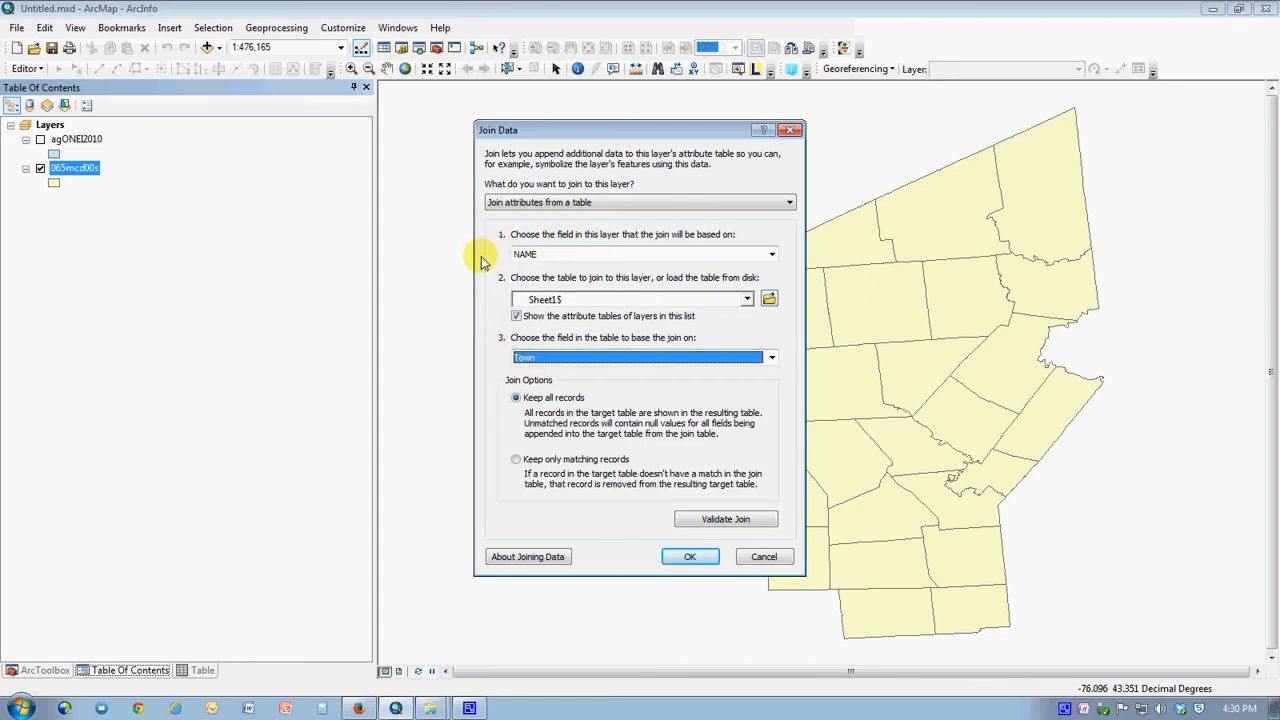
left_click(688, 557)
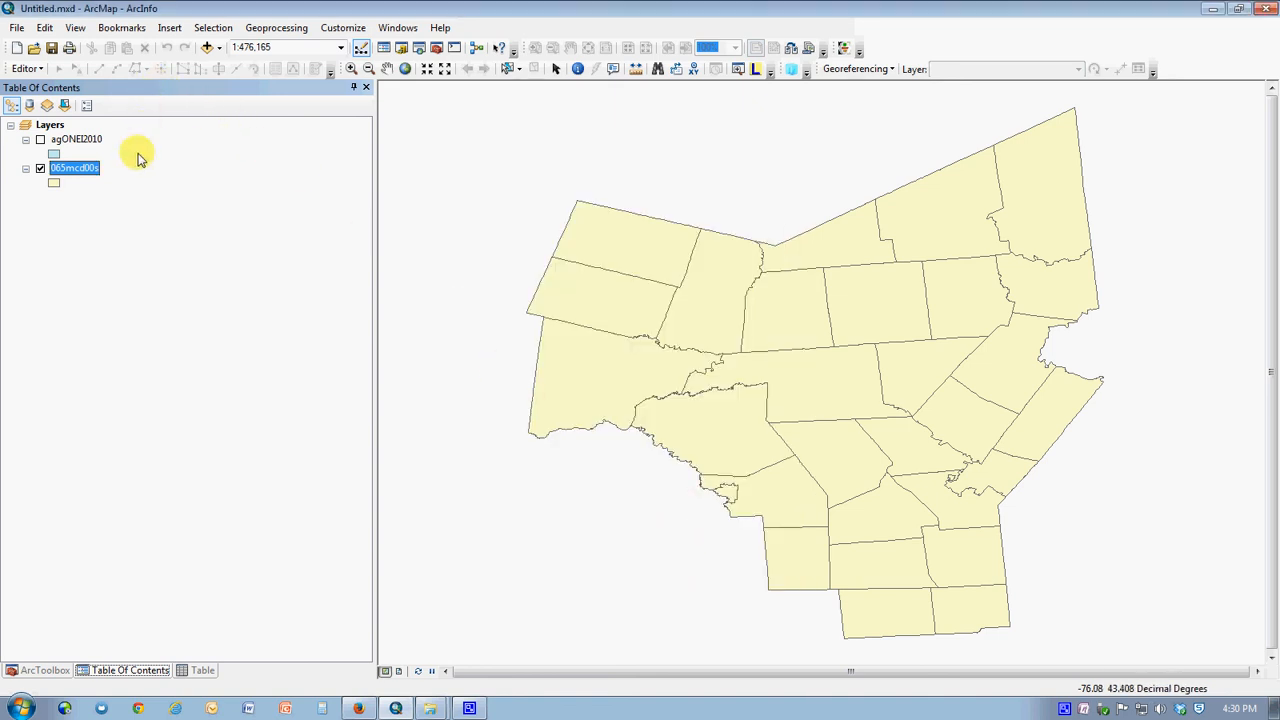
- Open the 065mcd00s attribute table and check the joined radon columns against the town names
right_click(78, 170)
left_click(132, 211)
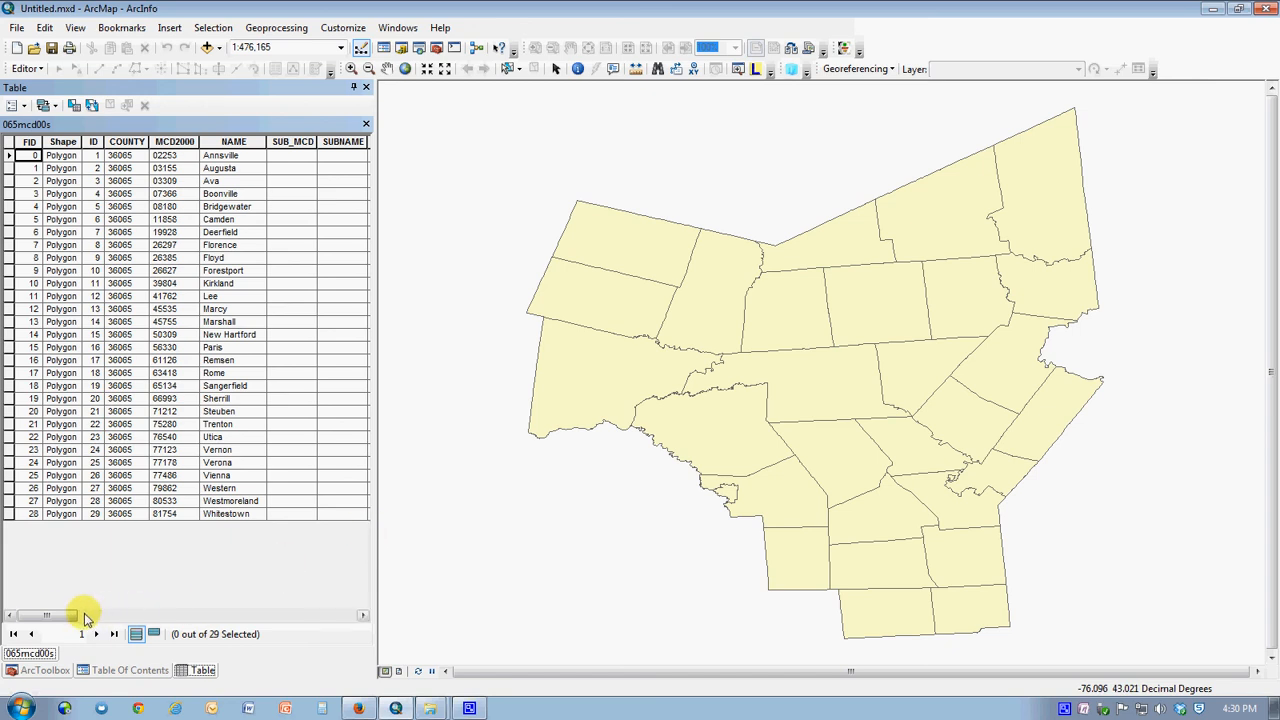
left_click_drag(376, 557, 1215, 514)
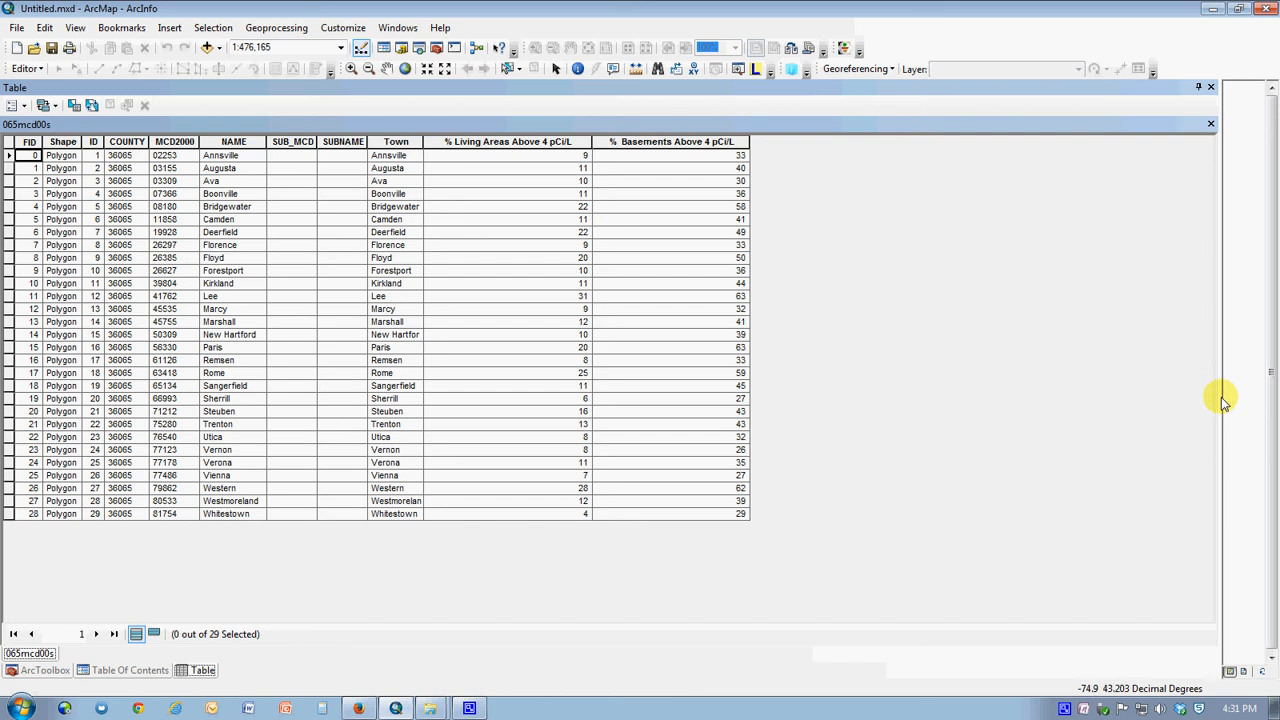
left_click_drag(1218, 397, 258, 545)
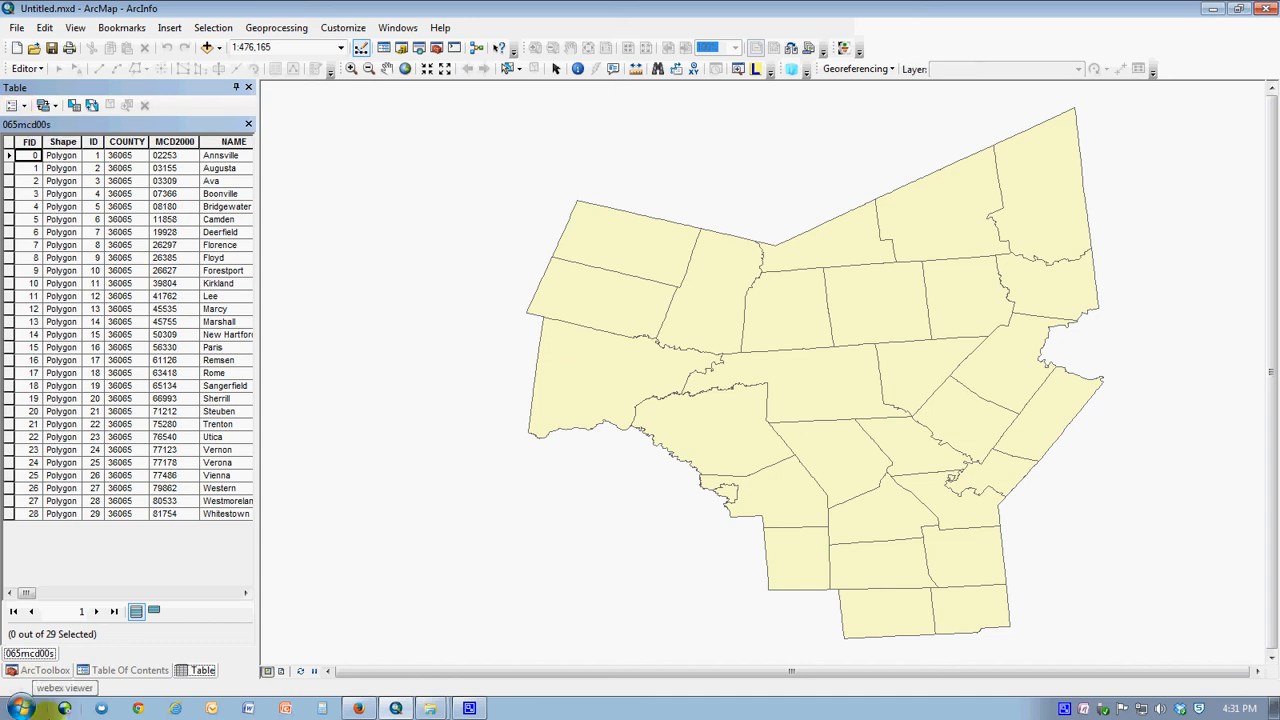
- Set the 065mcd00s layer's symbology to graduated colors using the % Basements Above 4 pCi/L field as the value
left_click(129, 670)
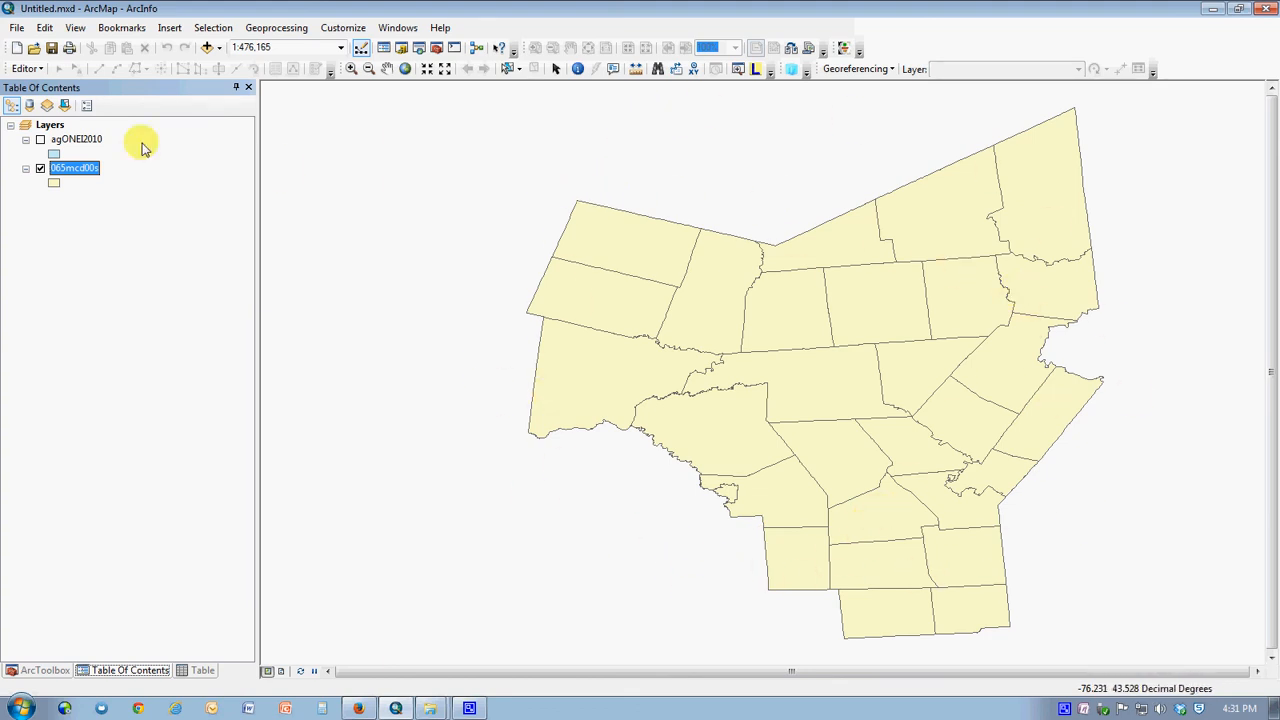
right_click(80, 170)
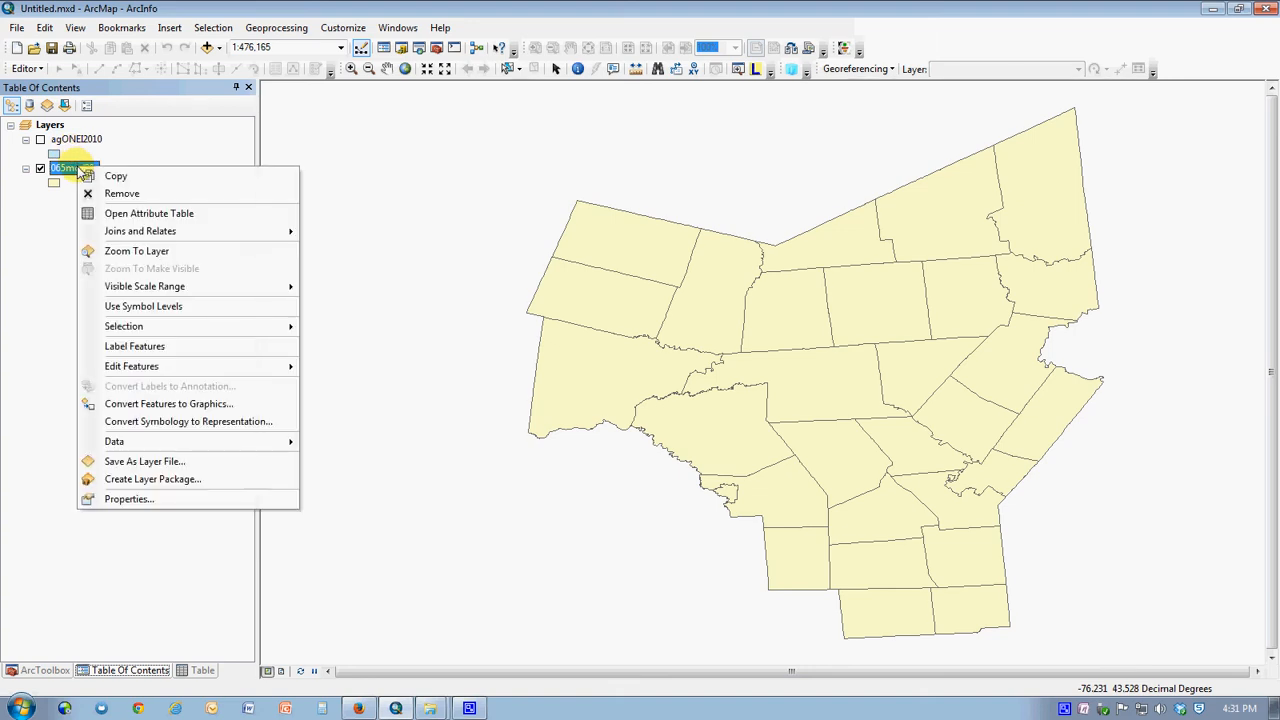
left_click(116, 504)
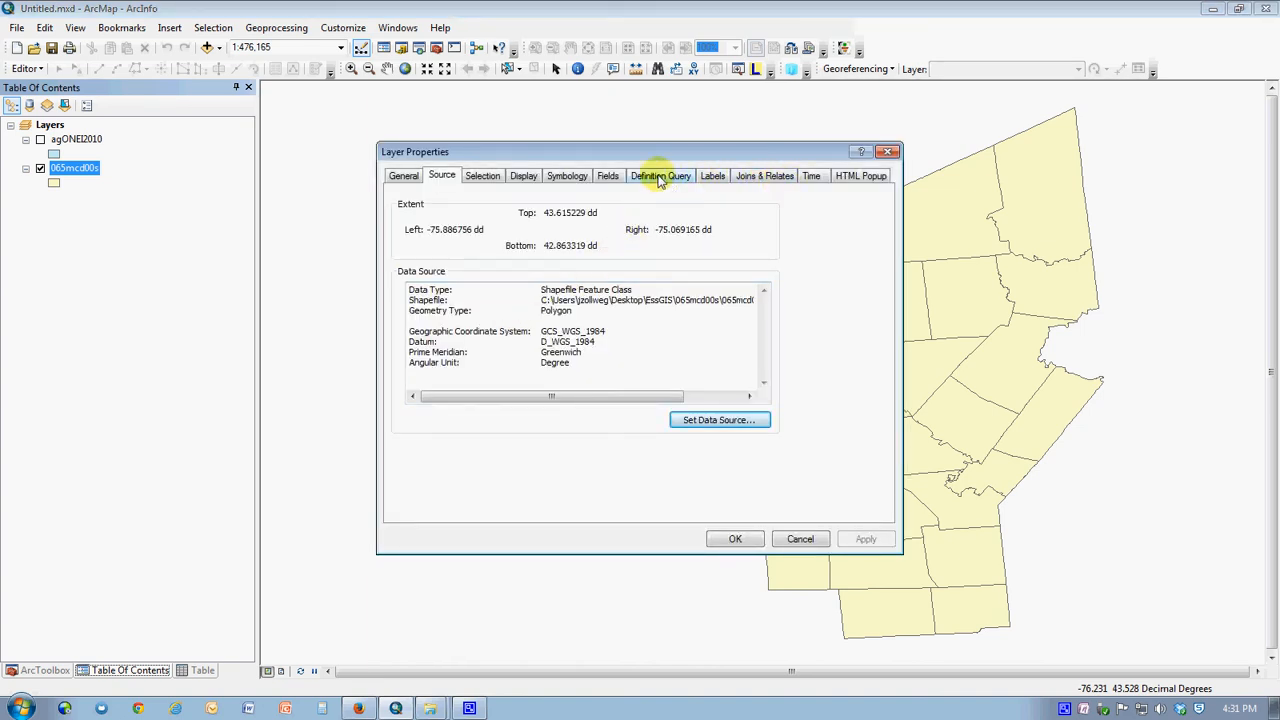
left_click(567, 178)
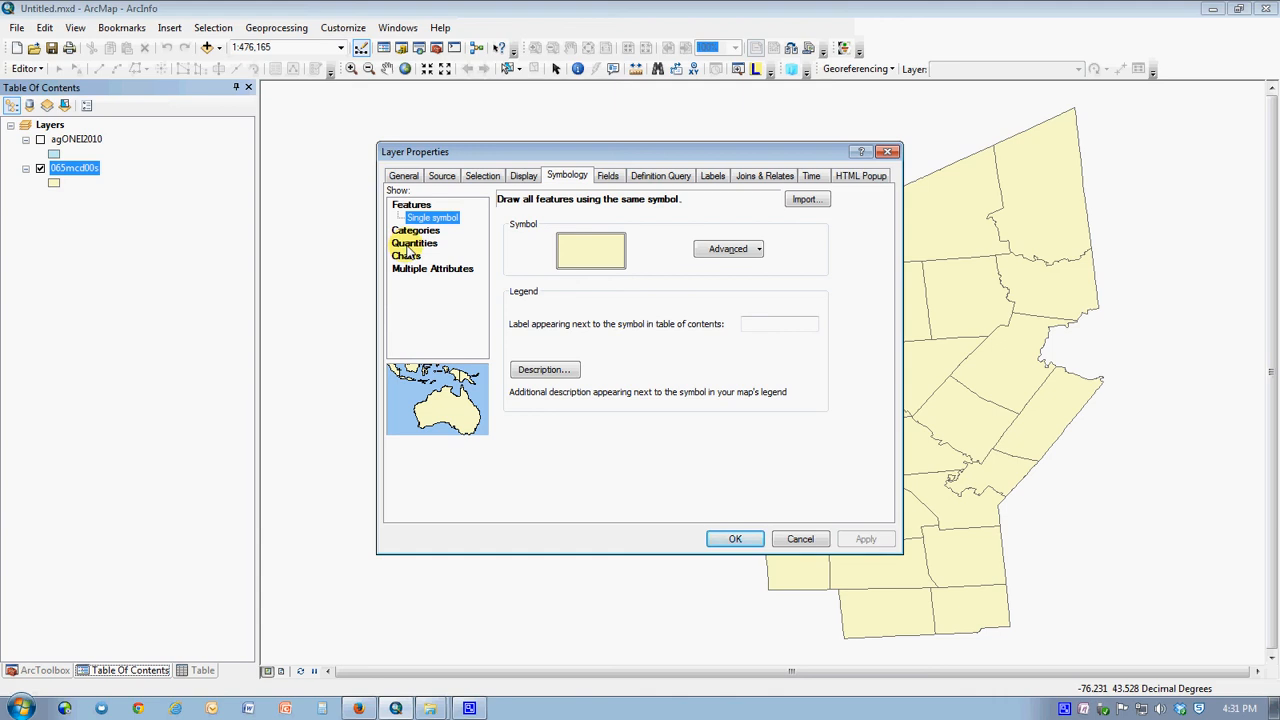
left_click(410, 245)
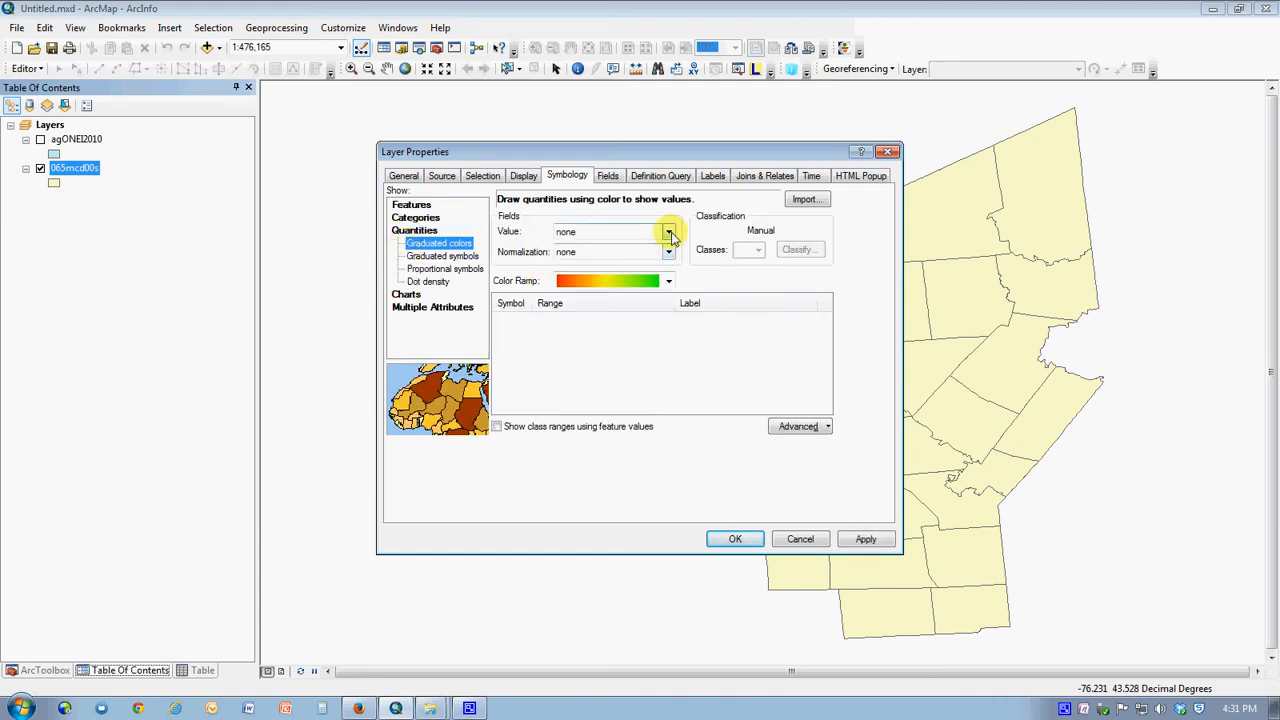
left_click(668, 233)
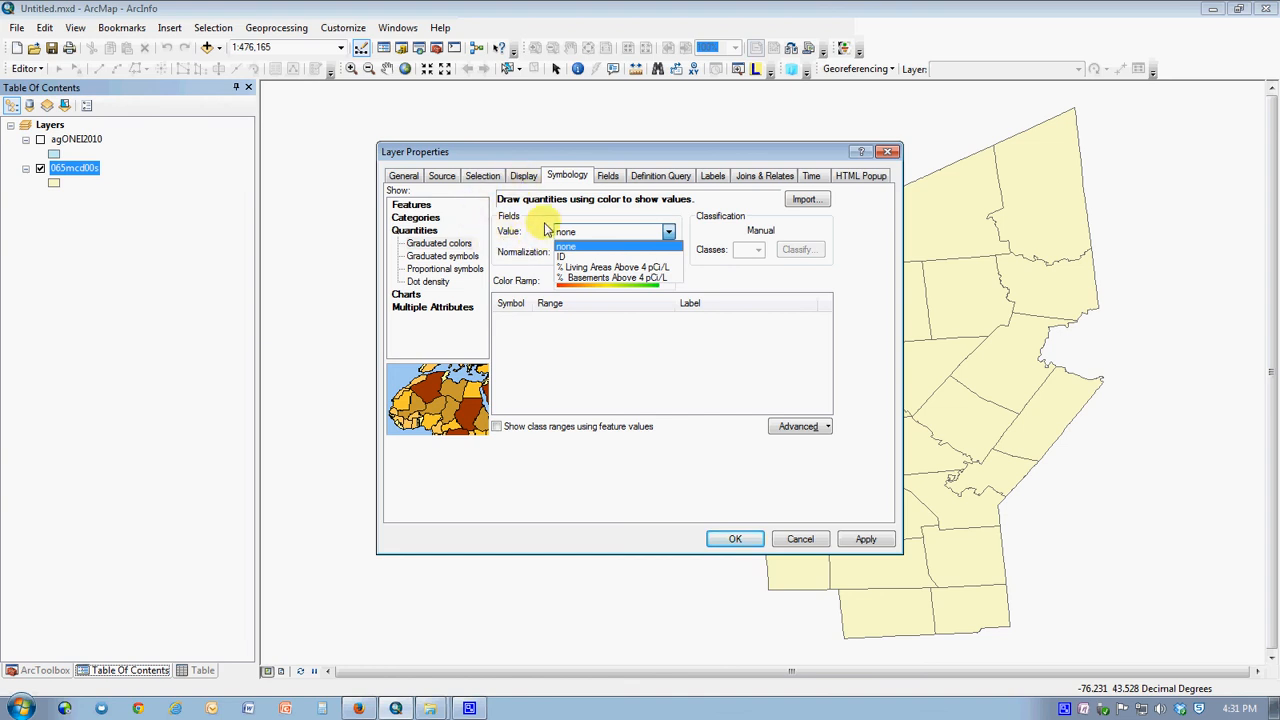
left_click(600, 279)
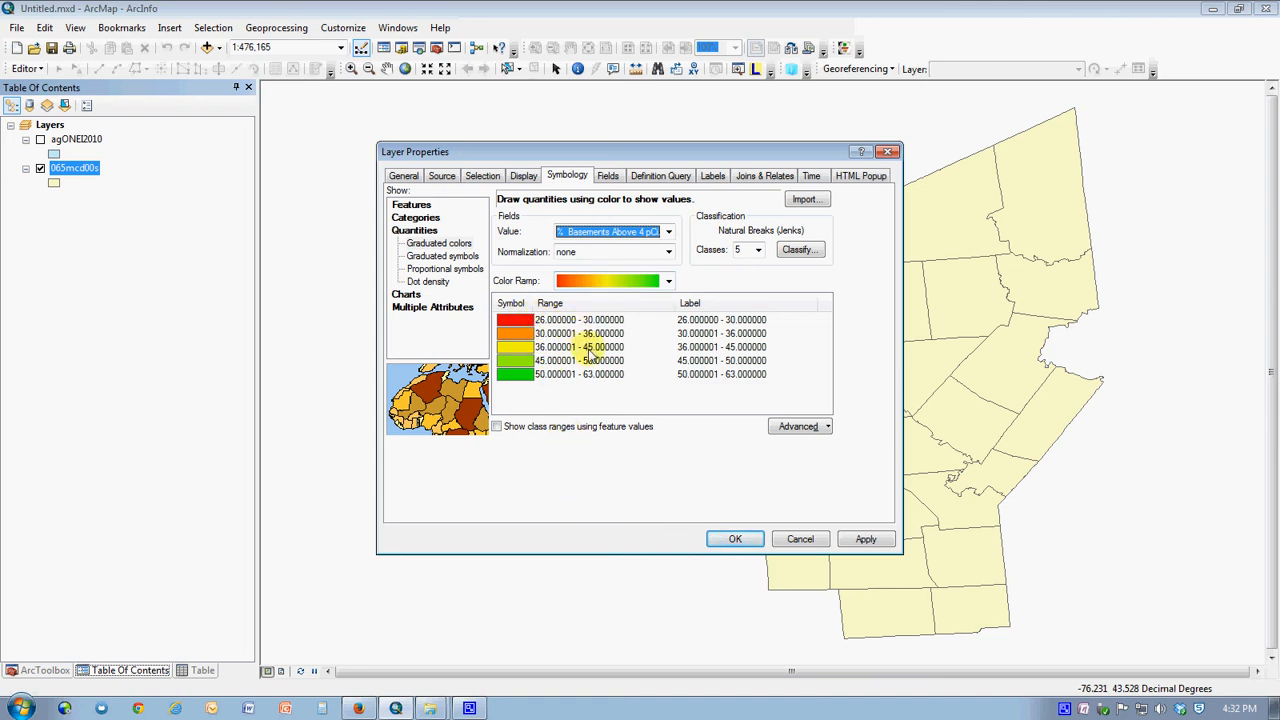
- Flip the class symbols so low percentages are green and high ones red, and apply the symbology to the map
right_click(512, 311)
left_click(512, 311)
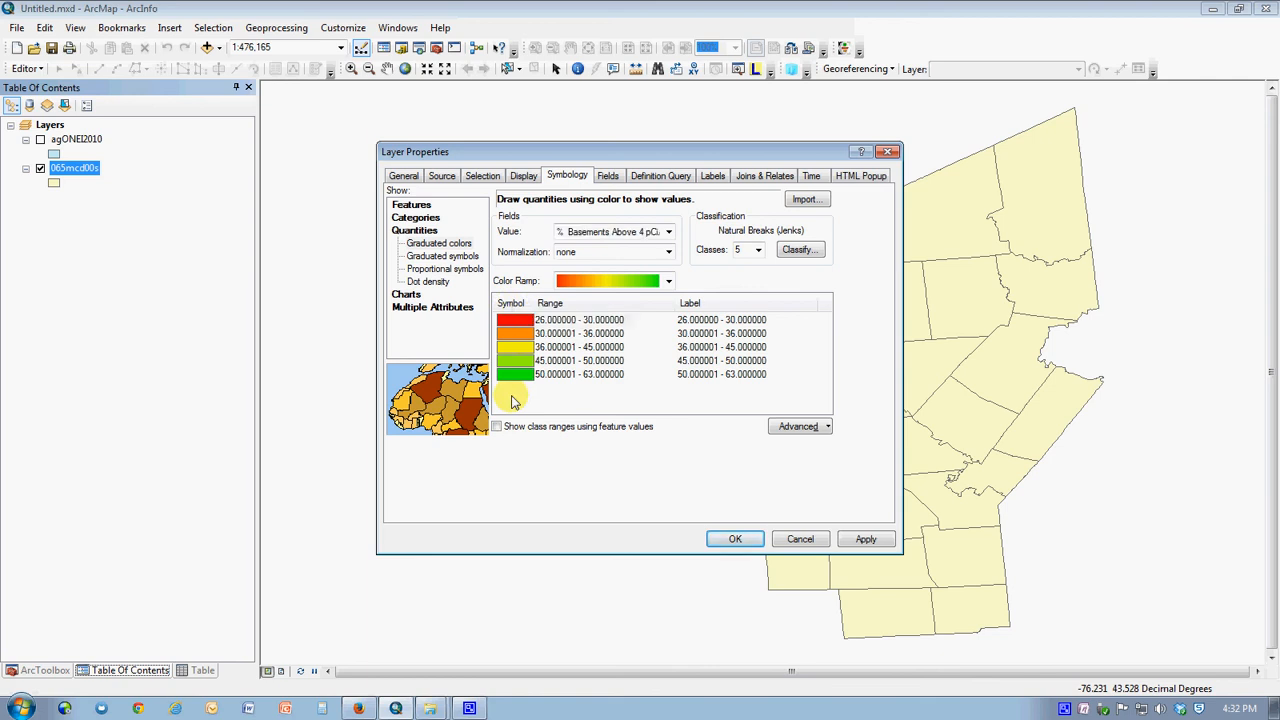
right_click(505, 322)
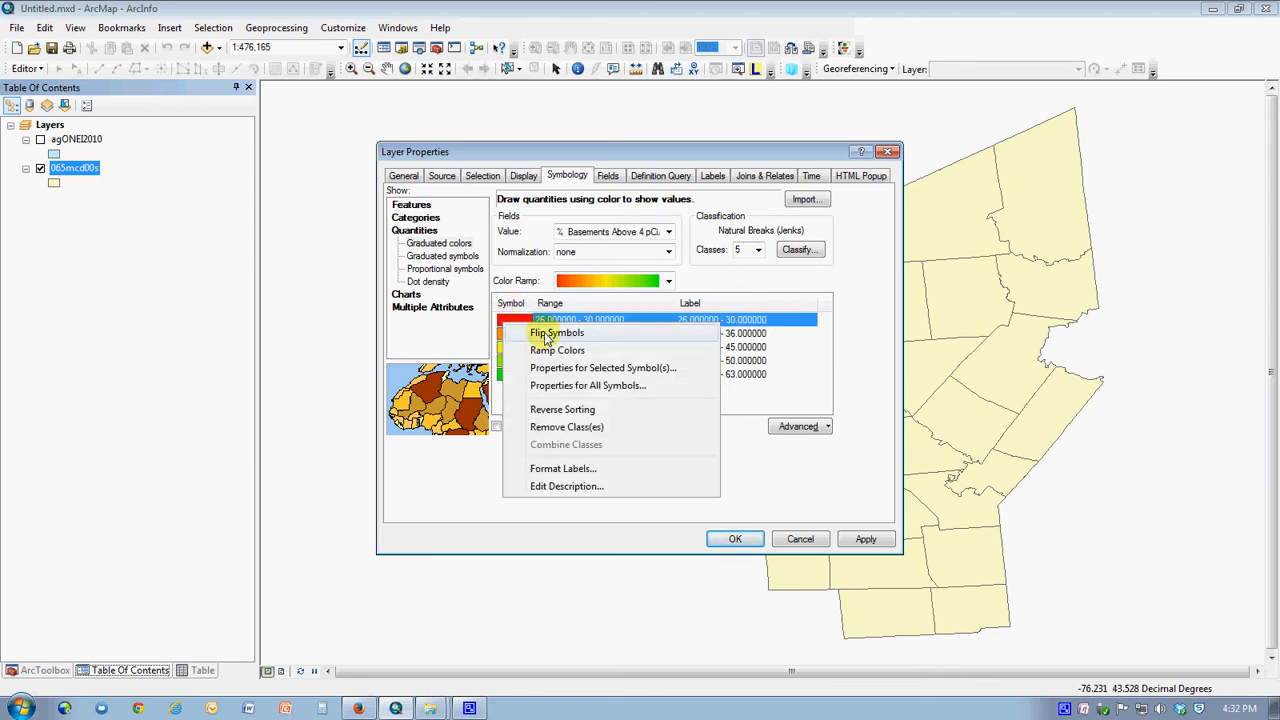
left_click(545, 333)
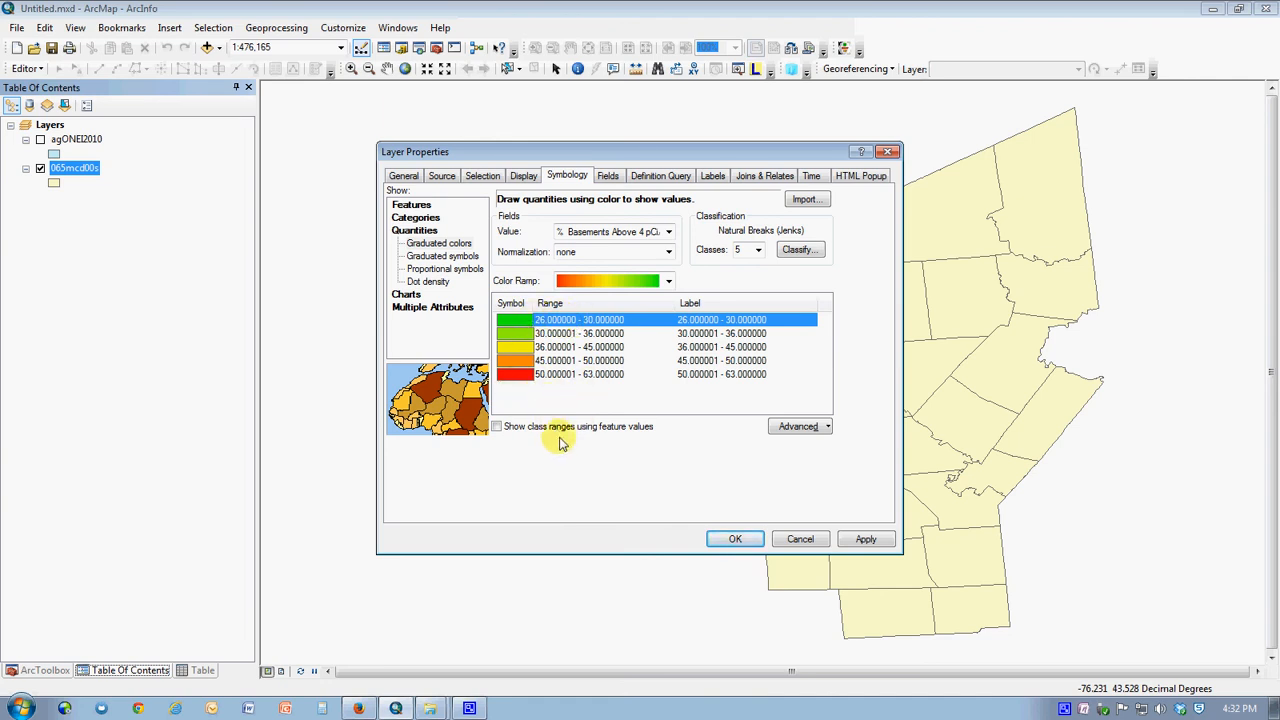
left_click(735, 540)
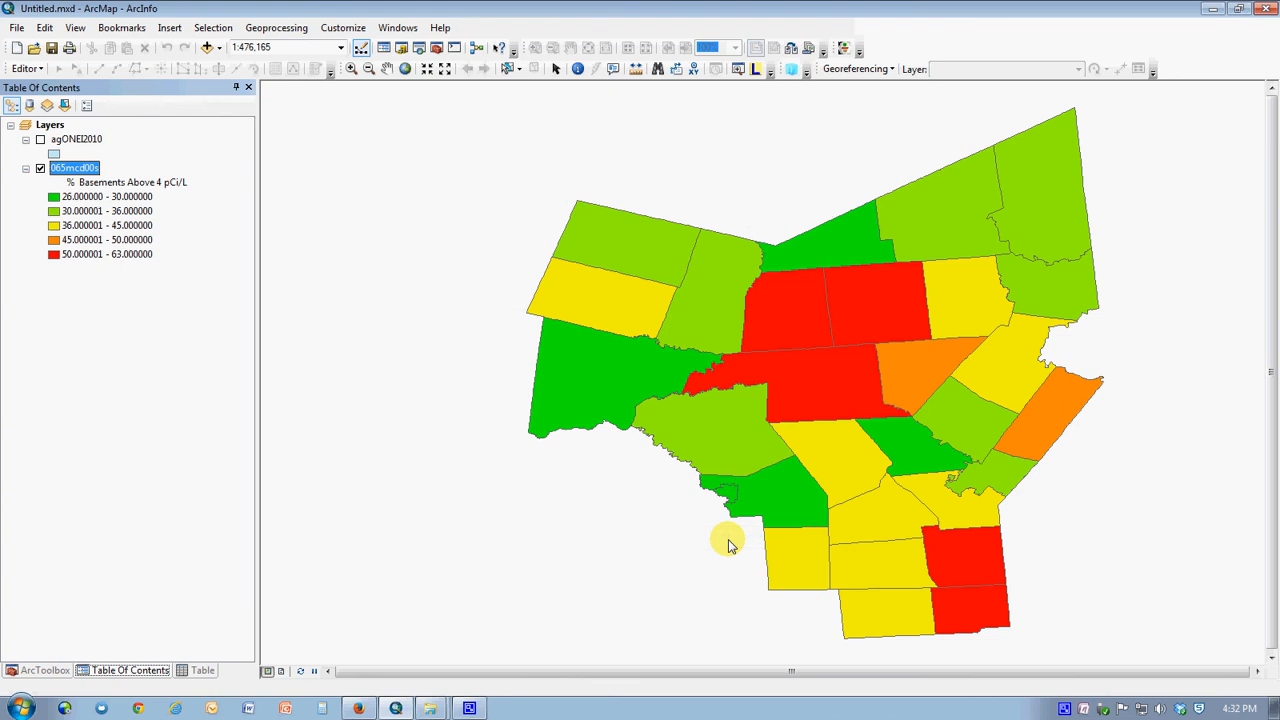